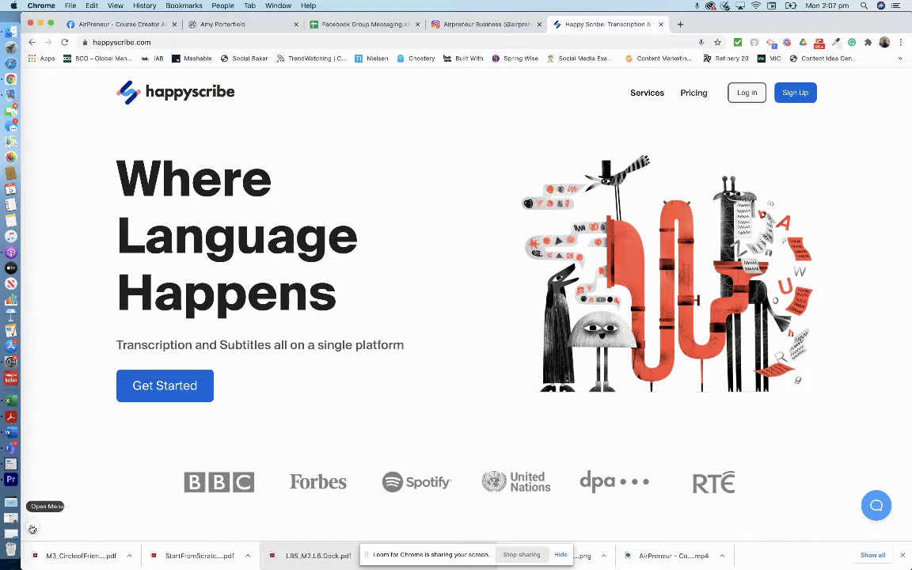
Fill in the sign-up form with the user's first name, last name, e-mail address and a password
{"action": "left_click", "coordinate": [796, 92]}
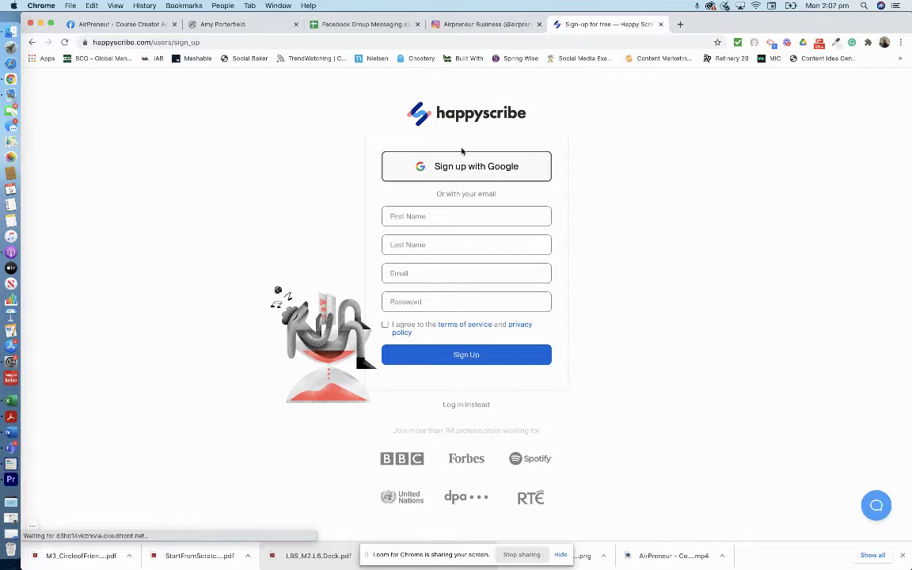
{"action": "left_click", "coordinate": [429, 216]}
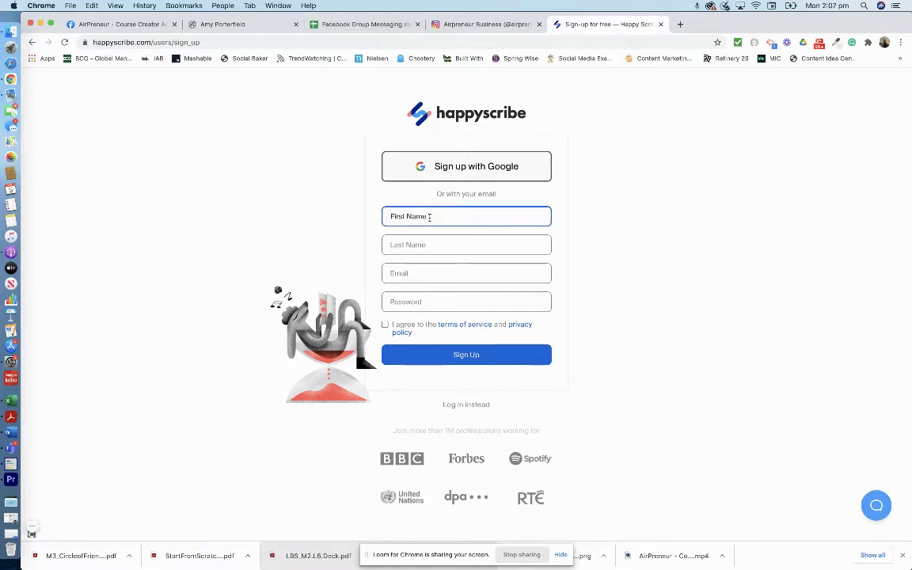
{"action": "key", "text": "Tab"}
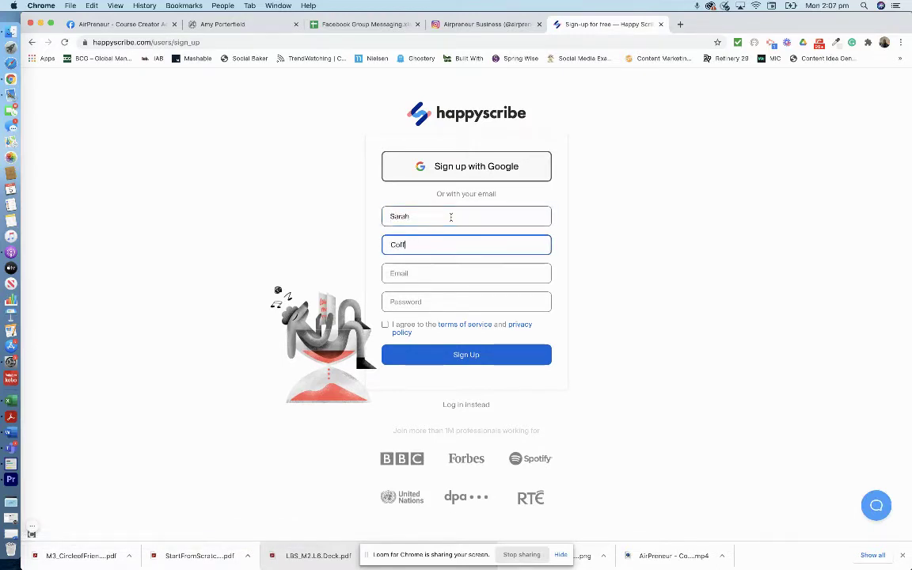
{"action": "key", "text": "Tab"}
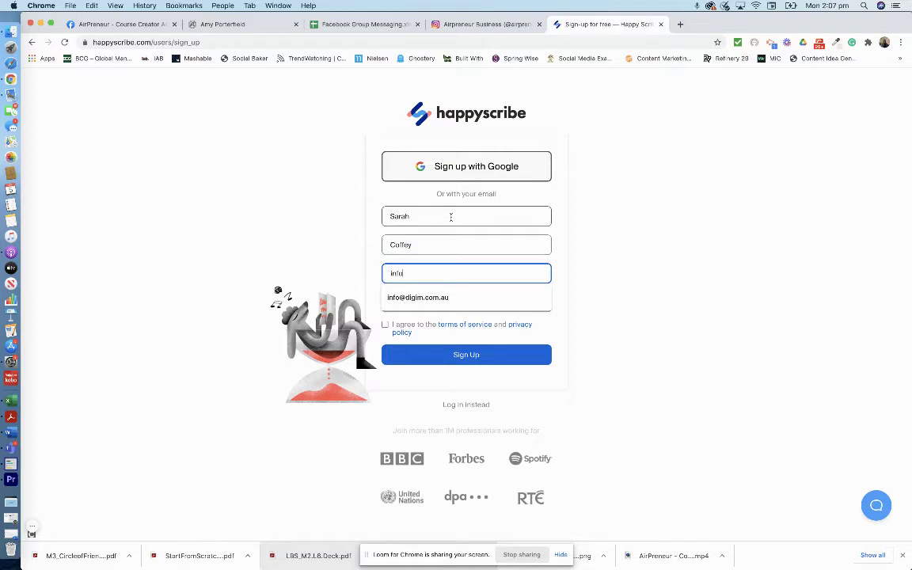
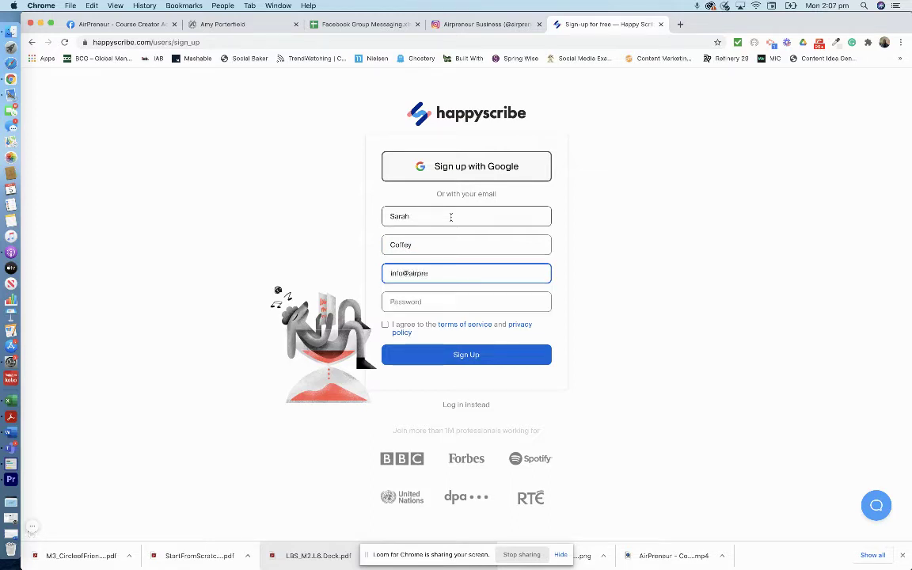
{"action": "key", "text": "Tab"}
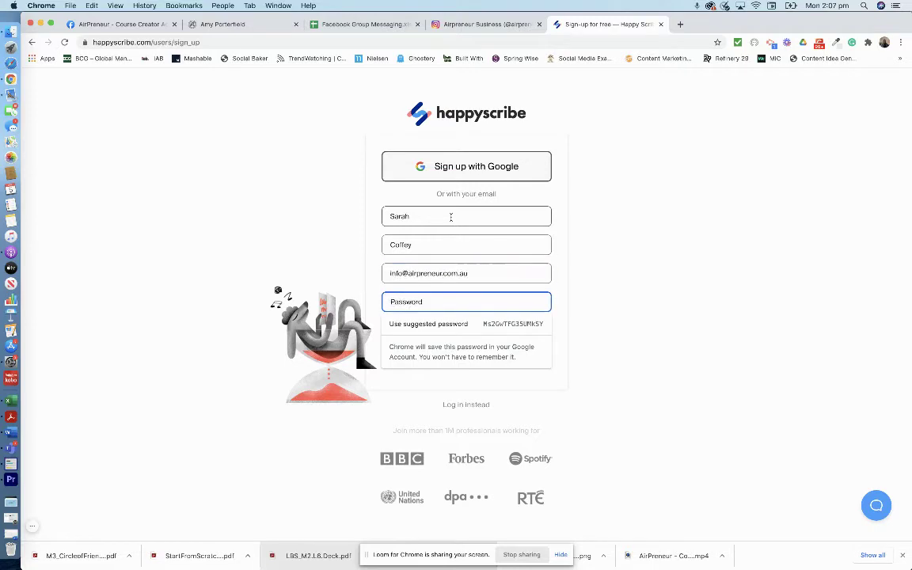
{"action": "type", "text": "•••••••••"}
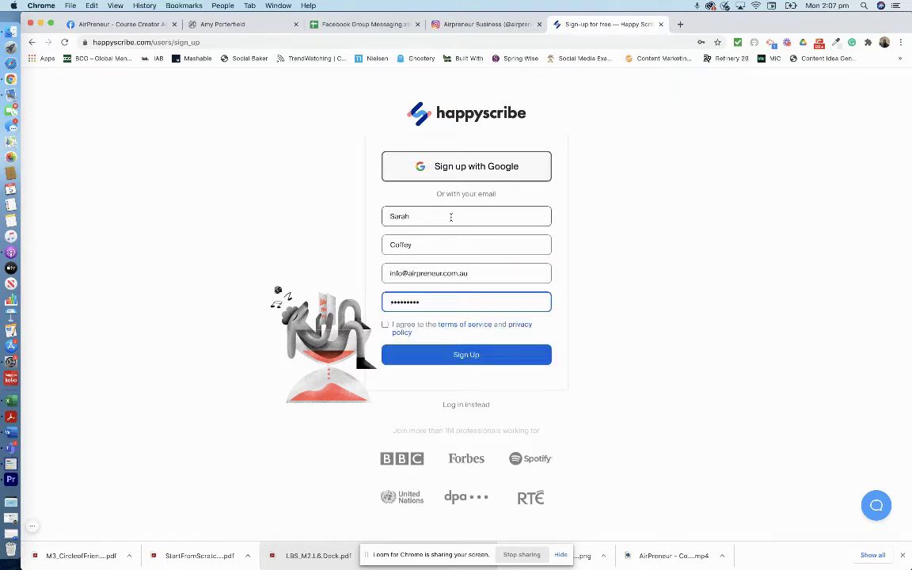
{"action": "type", "text": "••••"}
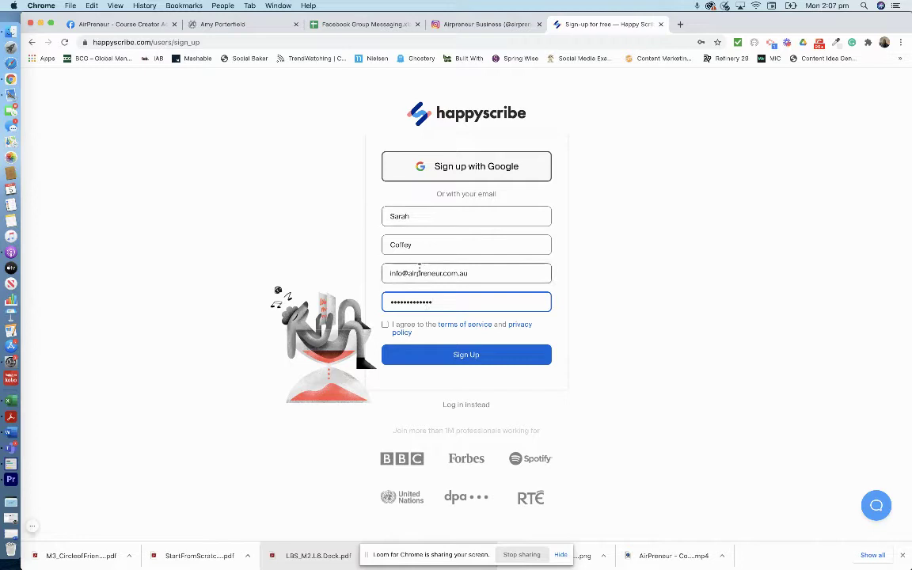
Accept the terms of service and privacy policy and submit the registration
{"action": "left_click", "coordinate": [387, 326]}
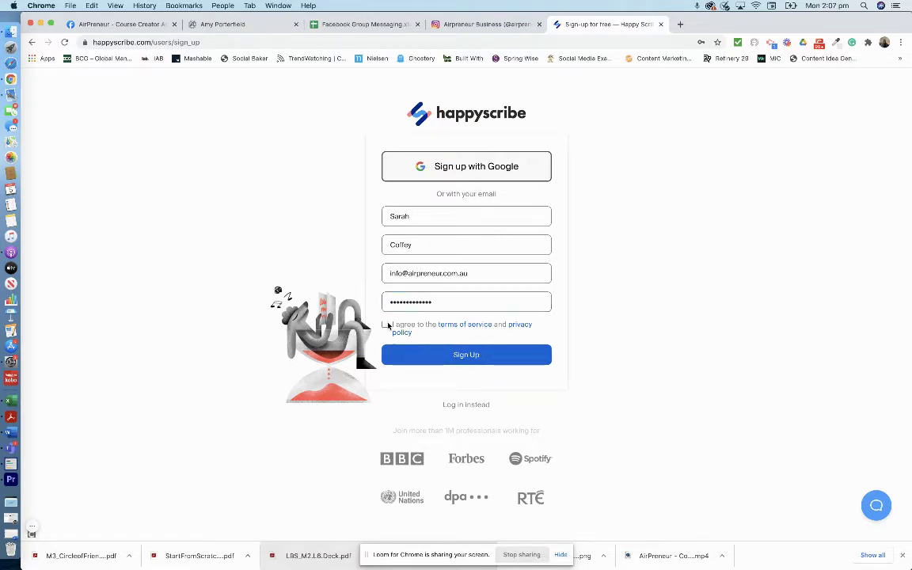
{"action": "left_click", "coordinate": [385, 324]}
{"action": "left_click", "coordinate": [439, 355]}
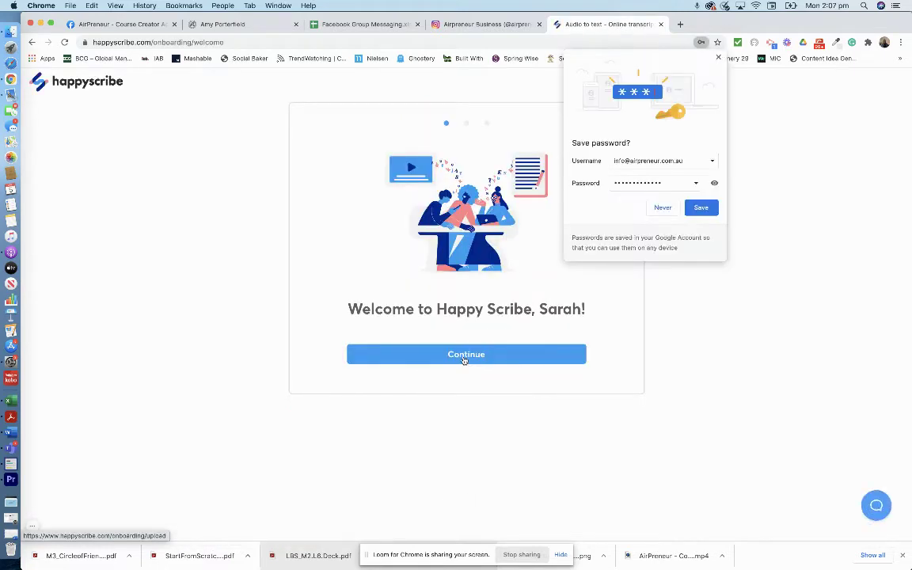
Decline saving the password in Chrome, pass the welcome screen, and choose Transcription as the task
{"action": "left_click", "coordinate": [659, 209]}
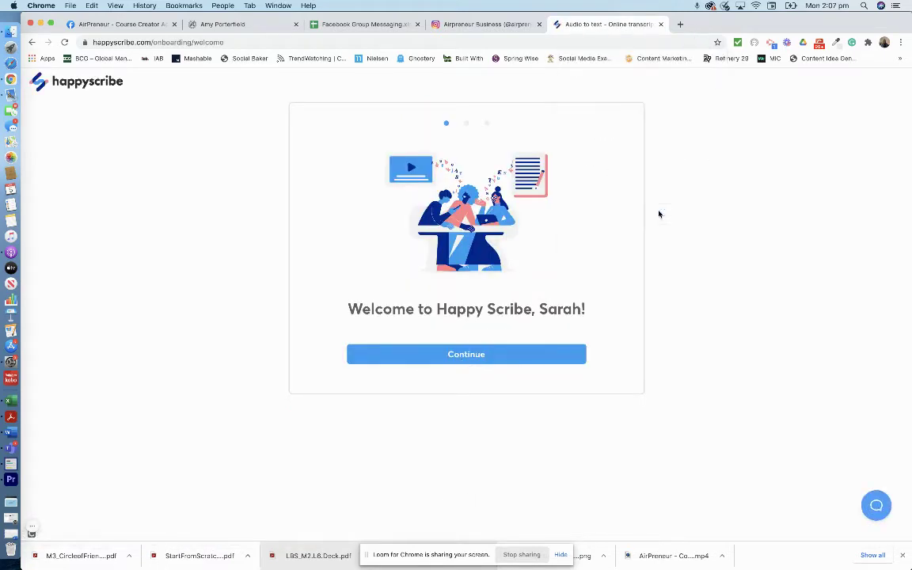
{"action": "left_click", "coordinate": [470, 354]}
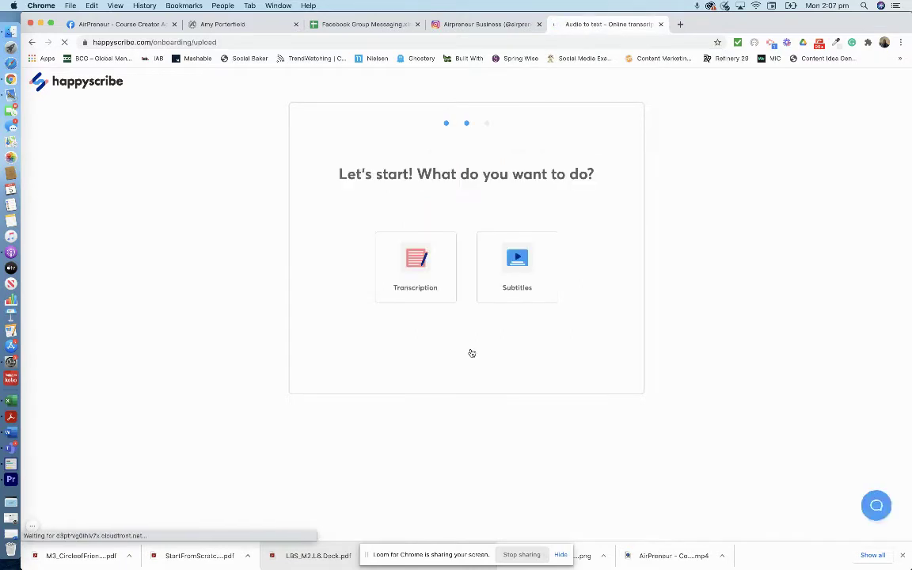
{"action": "left_click", "coordinate": [413, 261]}
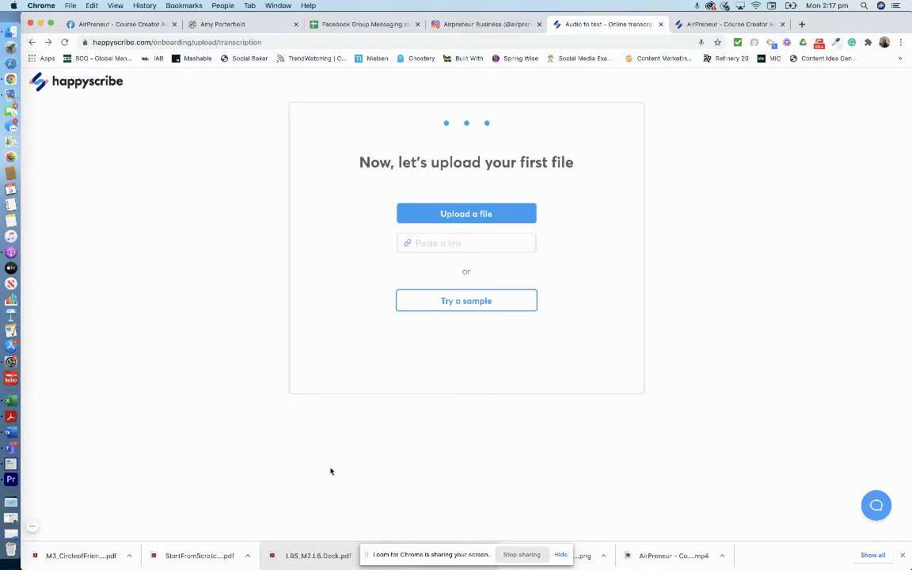
Upload the AirPreneur mp4 from Downloads for automatic transcription in English (United States)
{"action": "left_click", "coordinate": [455, 213]}
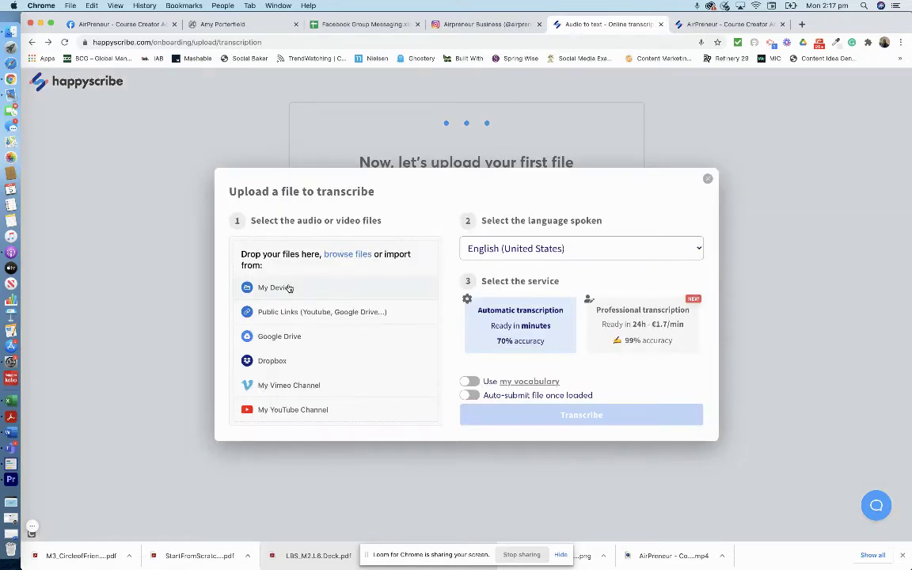
{"action": "left_click", "coordinate": [481, 319]}
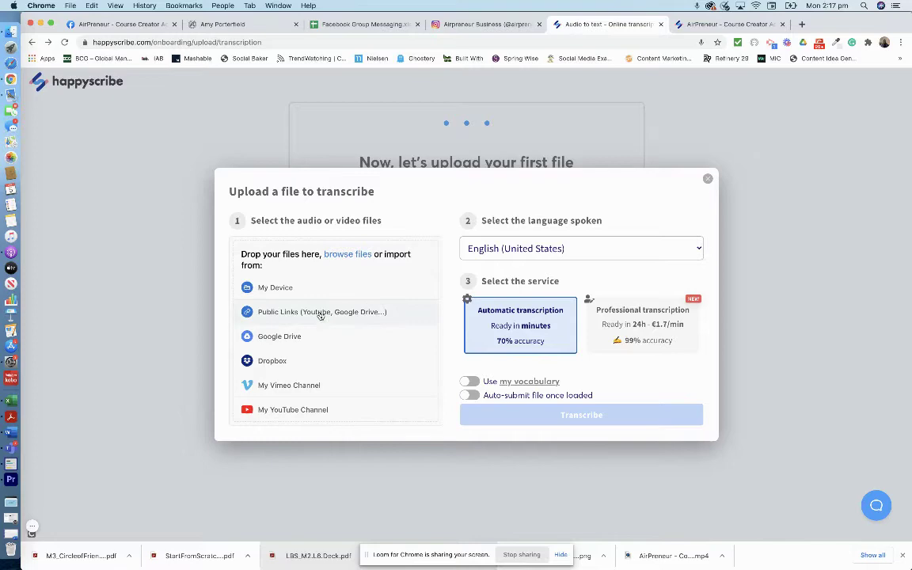
{"action": "left_click", "coordinate": [264, 290]}
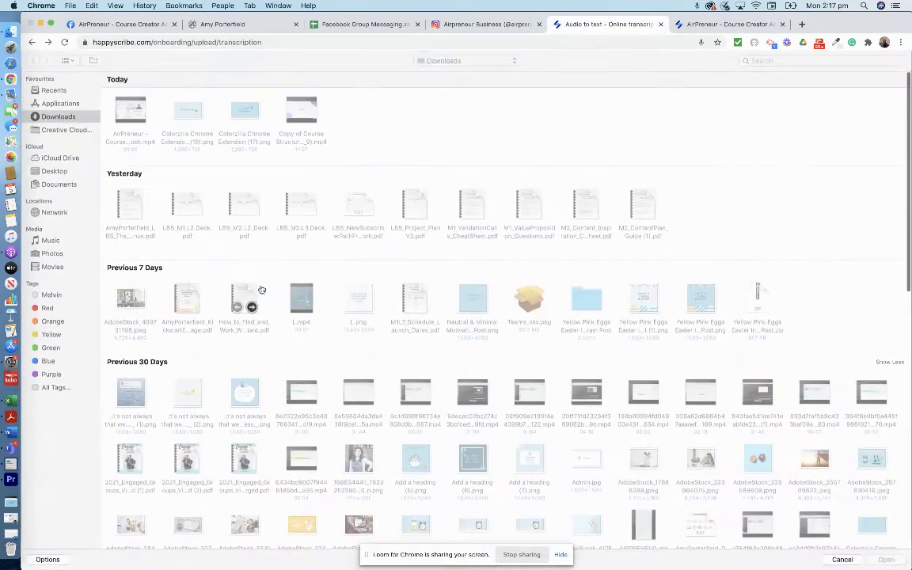
{"action": "left_click", "coordinate": [130, 108]}
{"action": "double_click", "coordinate": [127, 106]}
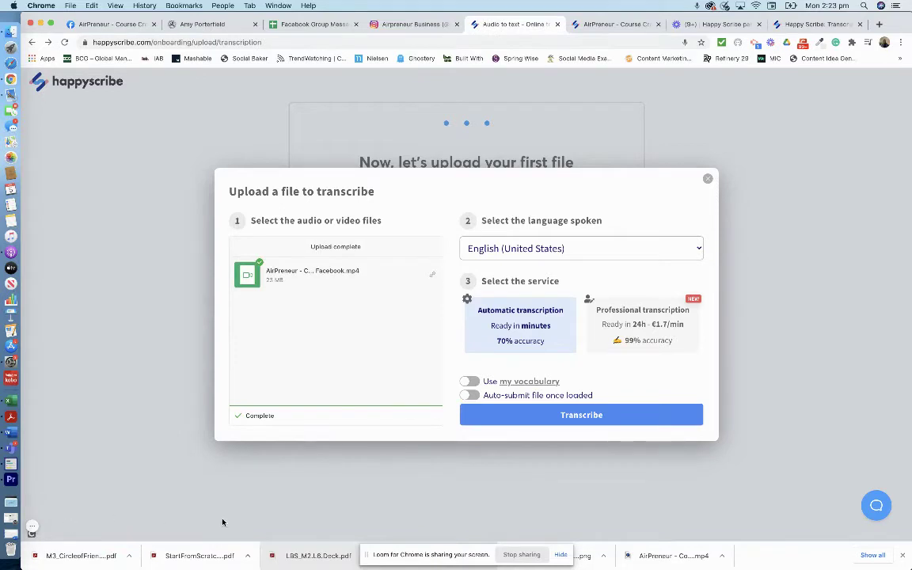
Submit the AirPreneur video for automatic transcription
{"action": "left_click", "coordinate": [559, 417]}
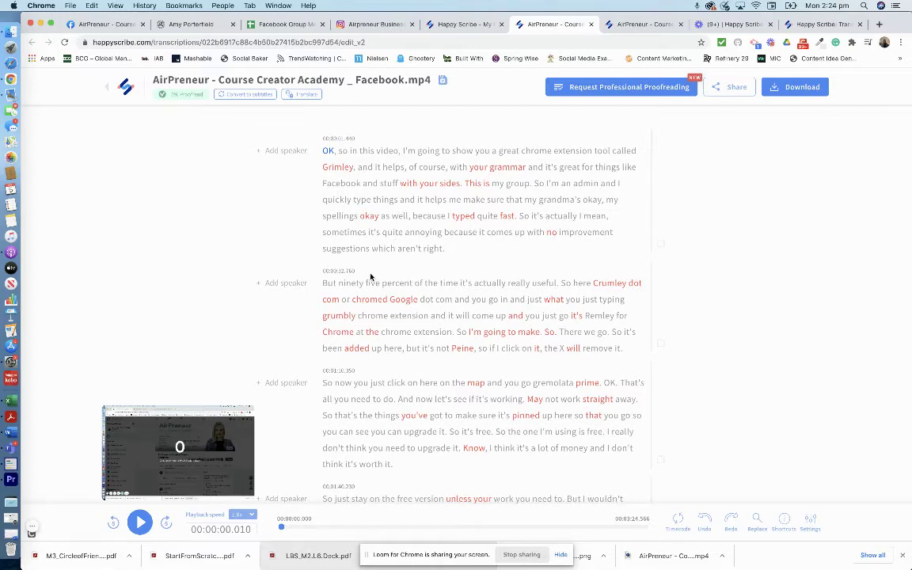
{"action": "scroll", "coordinate": [369, 277], "scroll_direction": "down", "scroll_amount": 2}
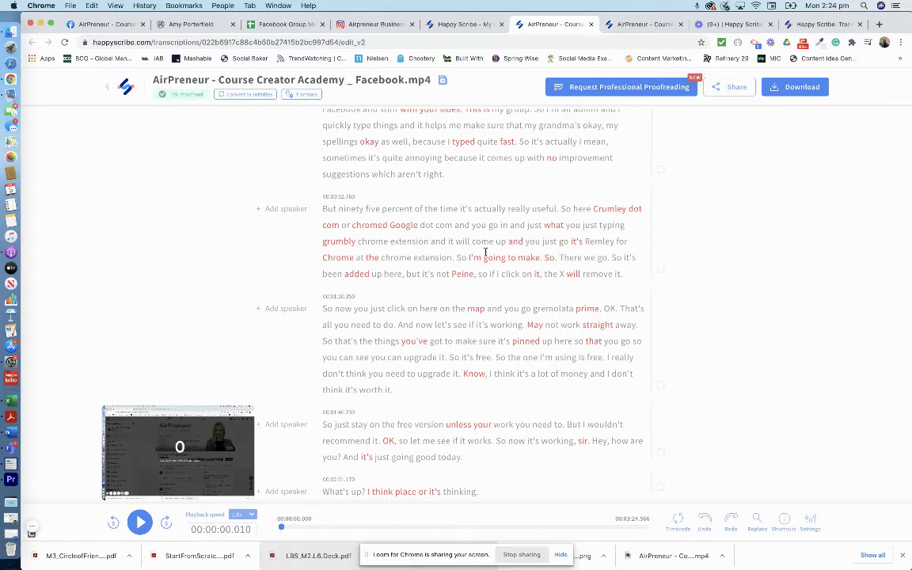
{"action": "scroll", "coordinate": [446, 294], "scroll_direction": "down", "scroll_amount": 7}
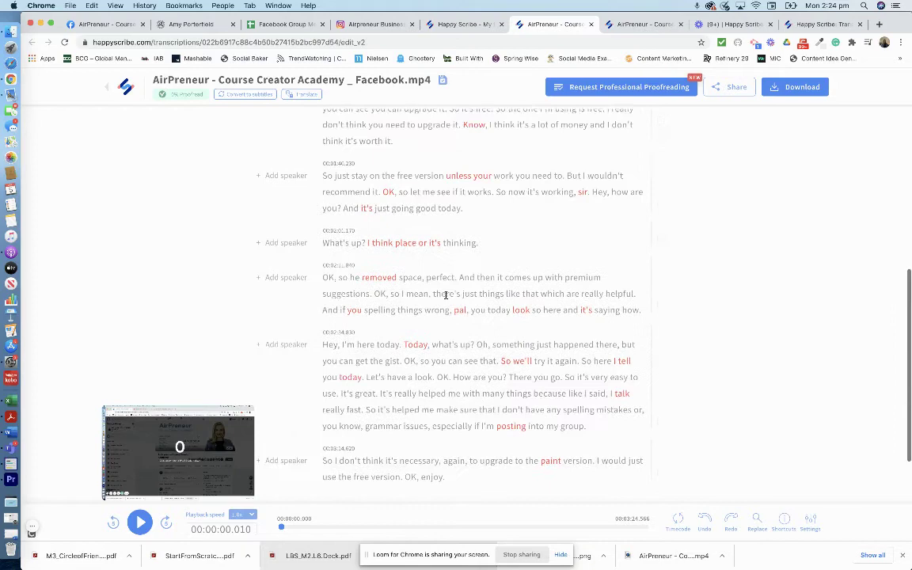
{"action": "scroll", "coordinate": [446, 295], "scroll_direction": "up", "scroll_amount": 9}
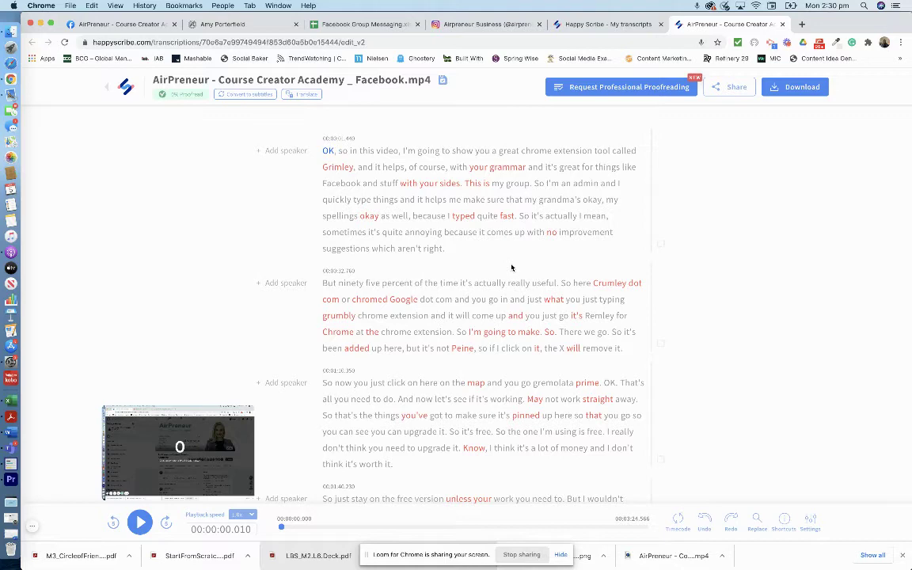
Start a new transcription upload from the dashboard, past the audio-quality questions
{"action": "left_click", "coordinate": [601, 25]}
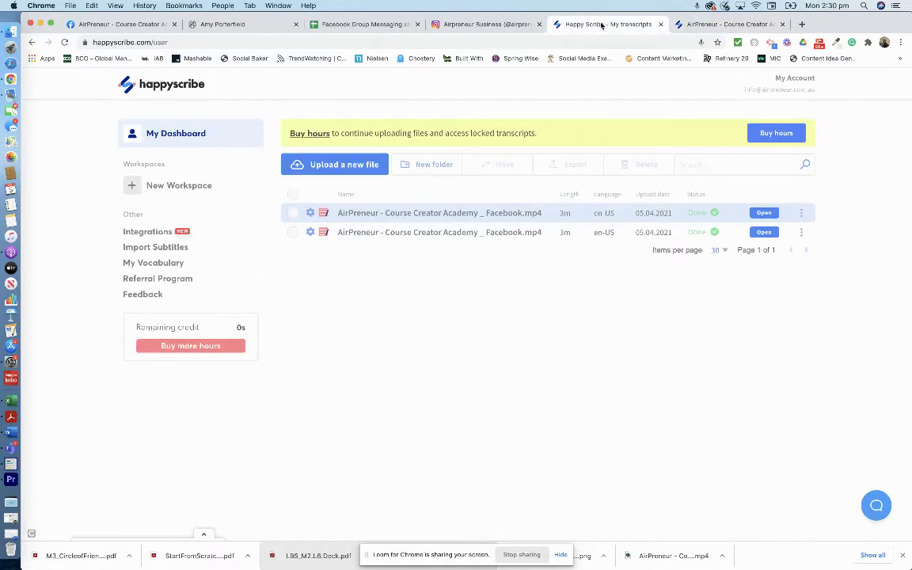
{"action": "left_click", "coordinate": [321, 167]}
{"action": "left_click", "coordinate": [428, 312]}
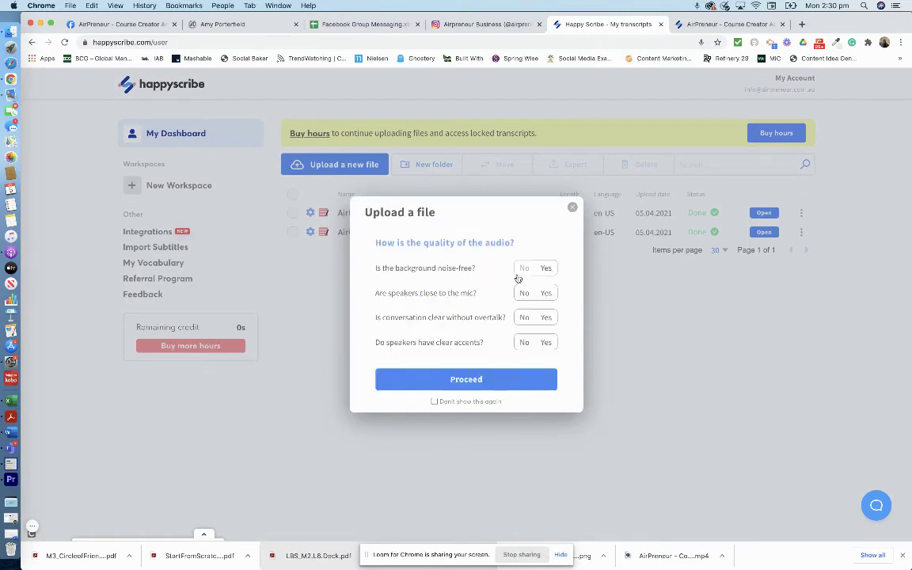
{"action": "left_click", "coordinate": [463, 380]}
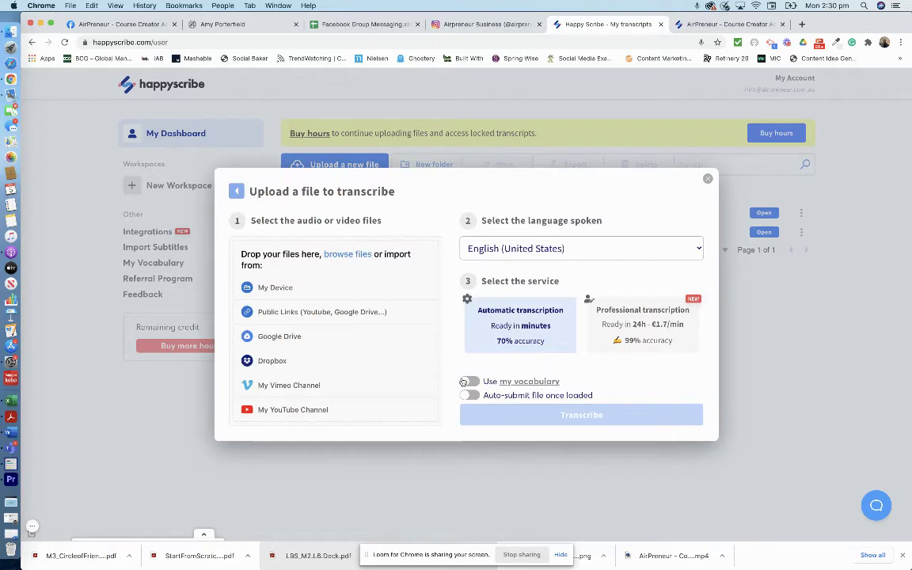
Re-upload the AirPreneur mp4 and select Professional transcription at €5.8 for 3 mins 25 secs
{"action": "left_click", "coordinate": [279, 290]}
{"action": "double_click", "coordinate": [117, 111]}
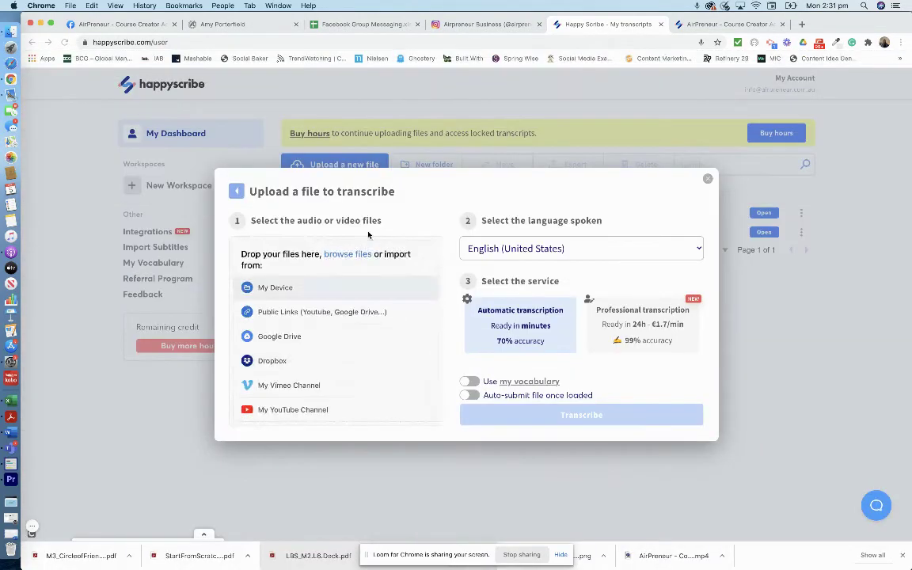
{"action": "left_click", "coordinate": [592, 305]}
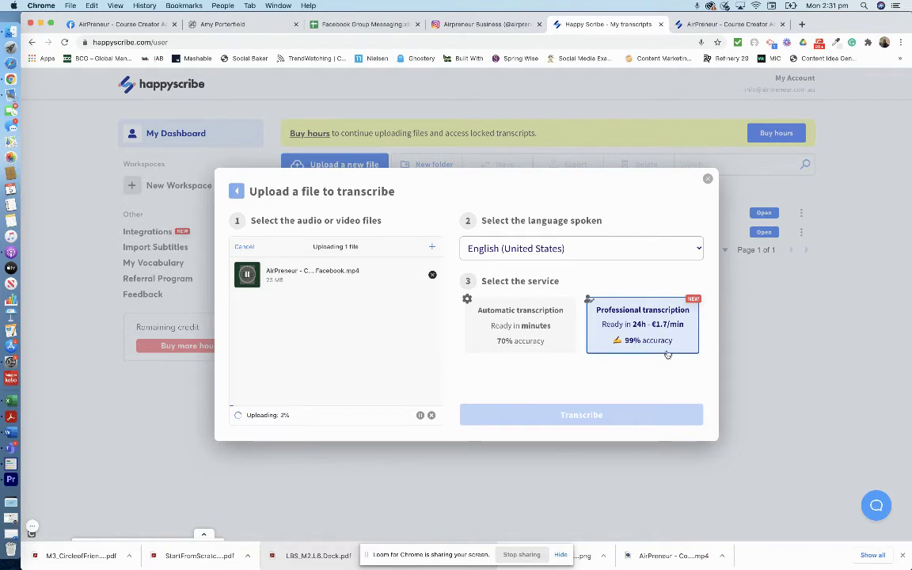
{"action": "left_click", "coordinate": [621, 430]}
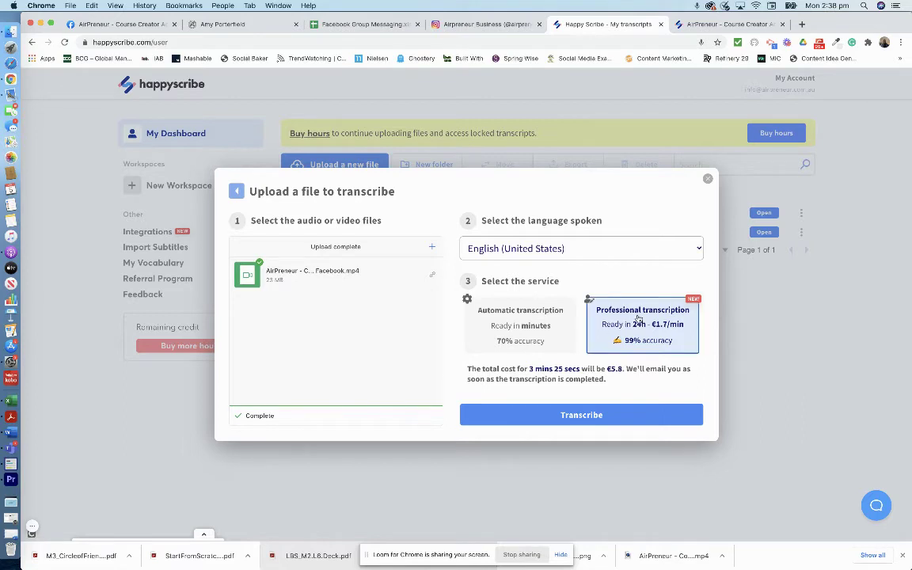
Submit the professional transcription order for the AirPreneur video
{"action": "left_click", "coordinate": [572, 414]}
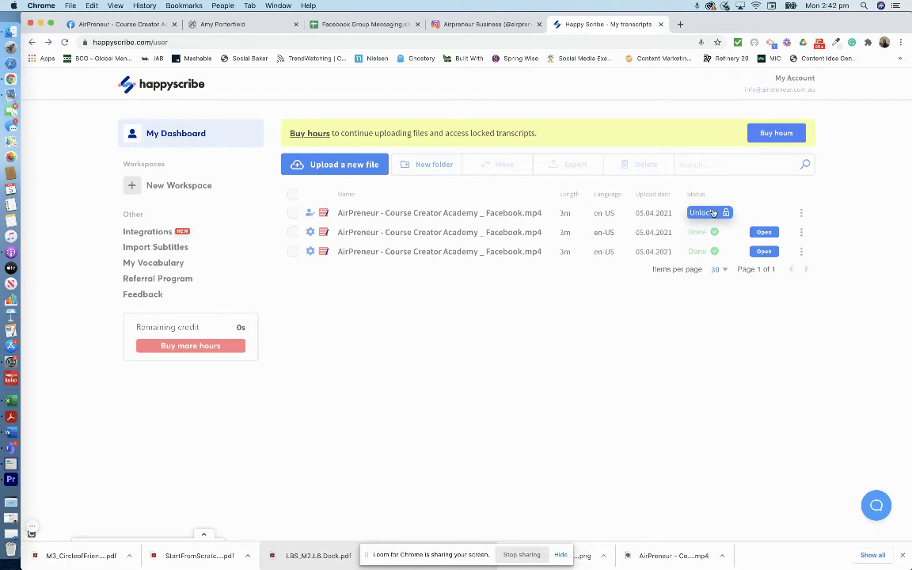
Unlock and pay for the professional AirPreneur transcript
{"action": "left_click", "coordinate": [712, 212]}
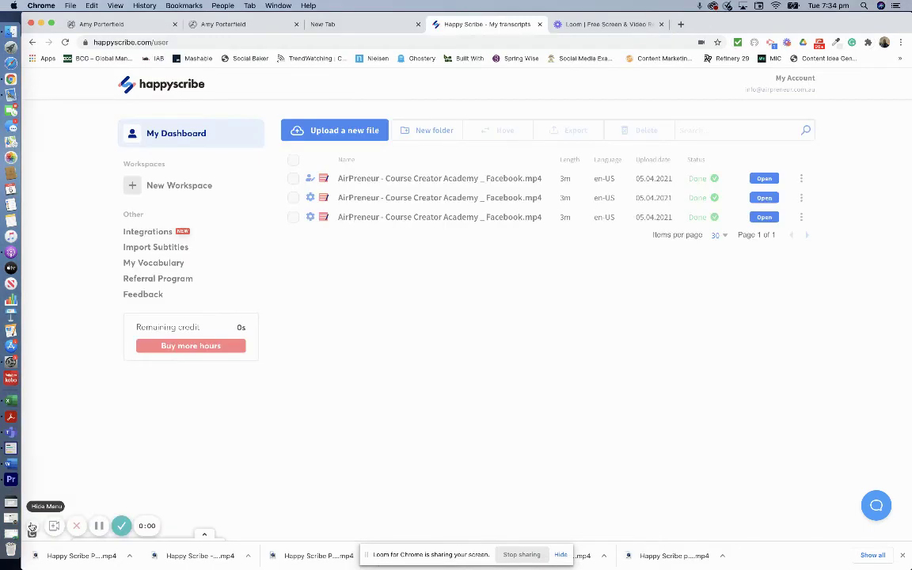
{"action": "left_click", "coordinate": [32, 526]}
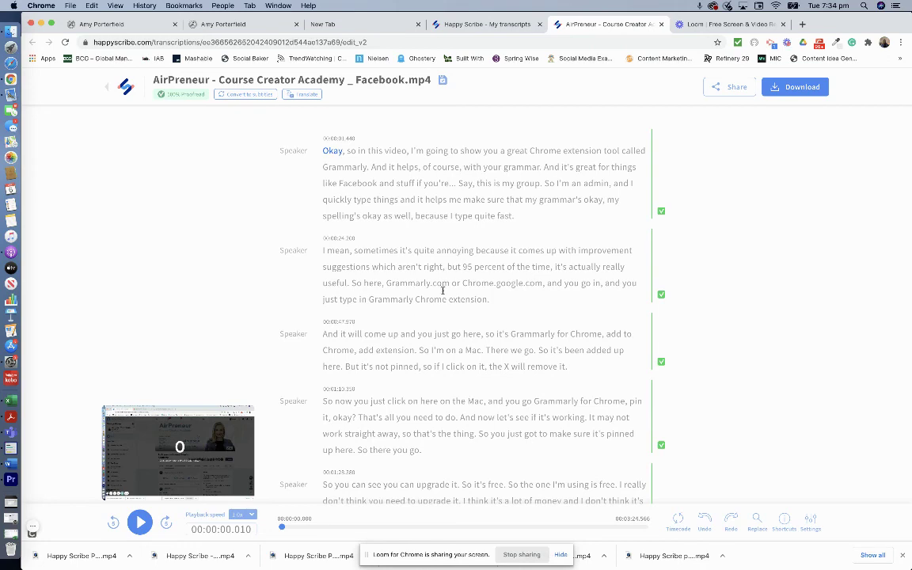
Scroll through the verified, timestamped paragraphs of the proofread AirPreneur transcript
{"action": "scroll", "coordinate": [441, 293], "scroll_direction": "down", "scroll_amount": 6}
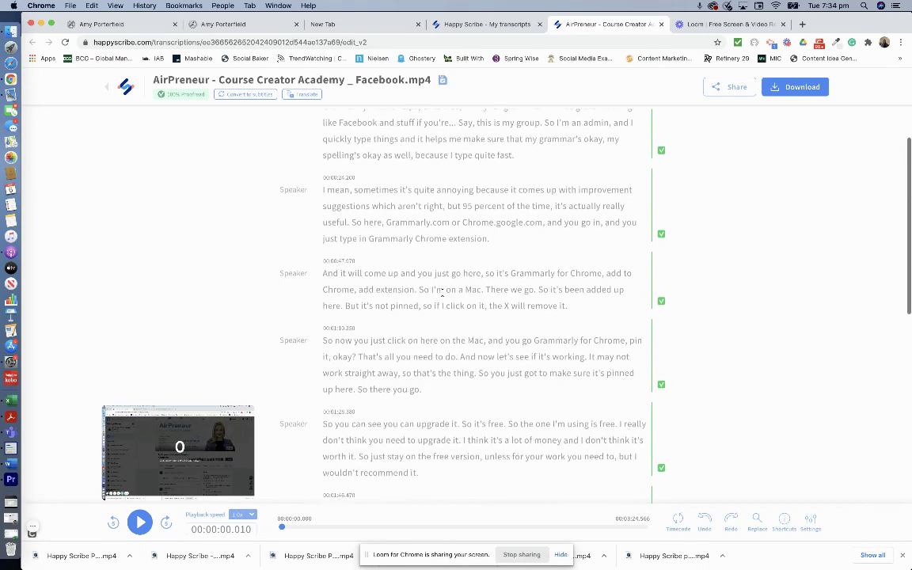
{"action": "scroll", "coordinate": [442, 292], "scroll_direction": "down", "scroll_amount": 6}
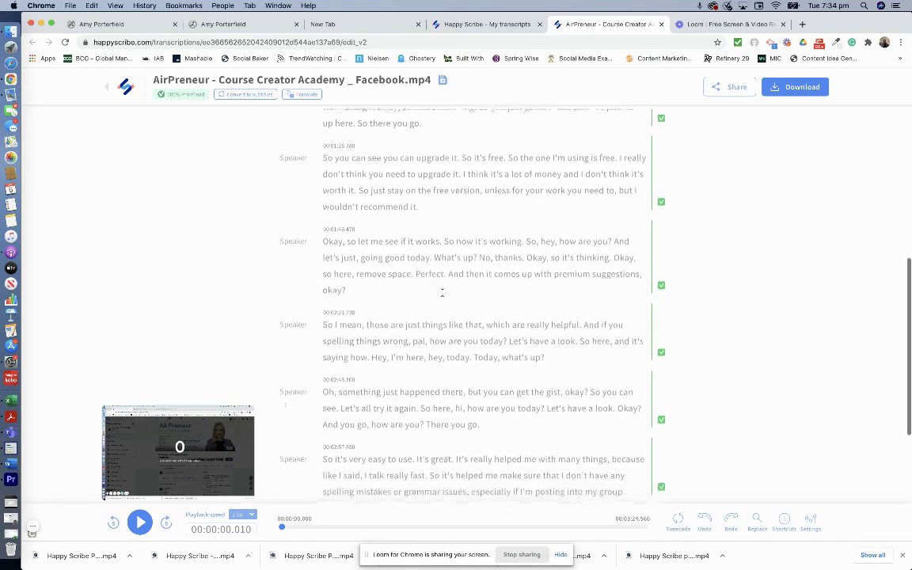
{"action": "scroll", "coordinate": [441, 293], "scroll_direction": "up", "scroll_amount": 12}
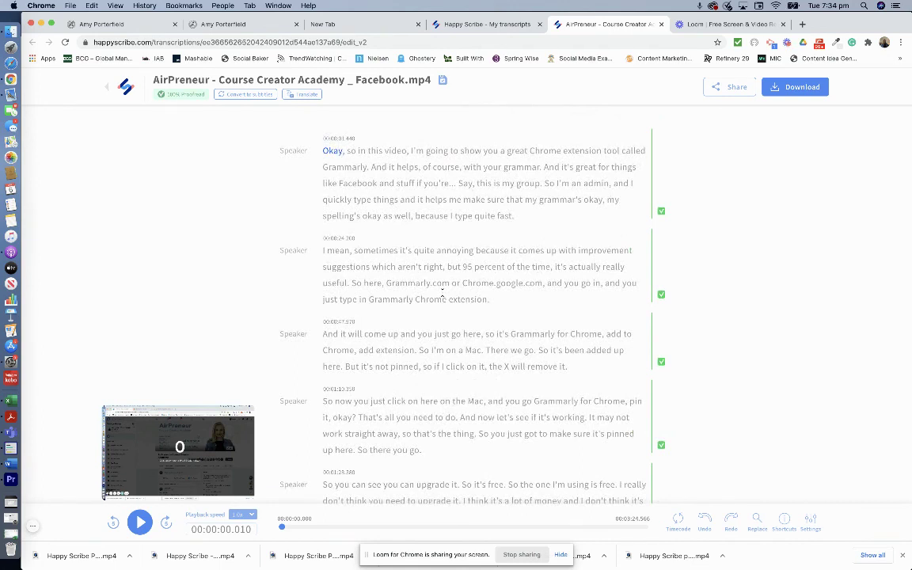